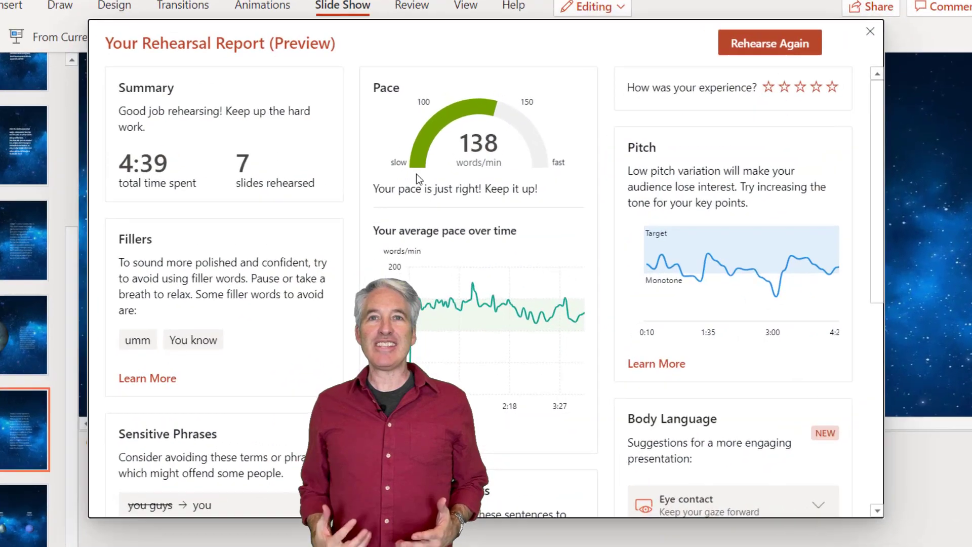
Step: Expand the Eye contact, Clear view and Distance examples under the report's Body Language section
scroll(642, 183, "down", 5)
left_click(818, 258)
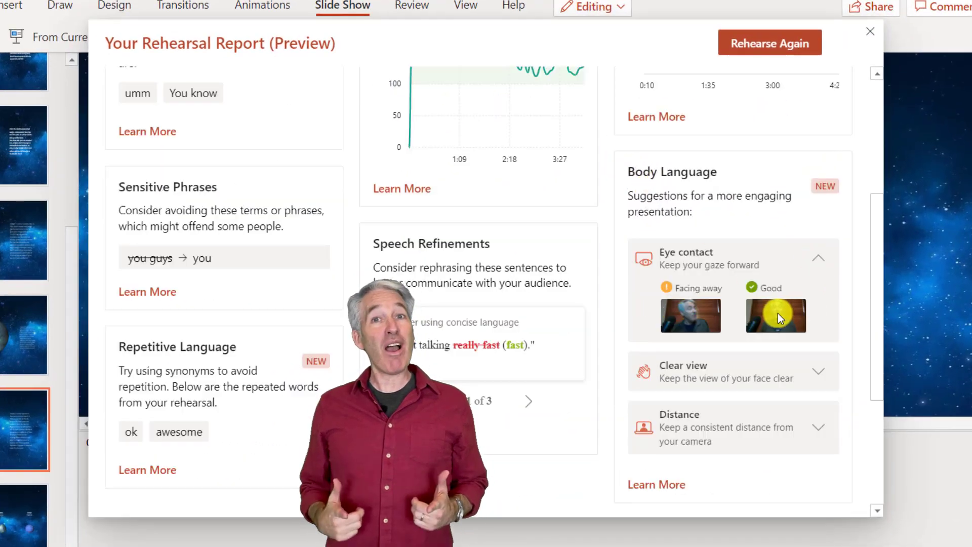
scroll(778, 318, "down", 2)
left_click(818, 294)
scroll(759, 337, "down", 1)
left_click(819, 363)
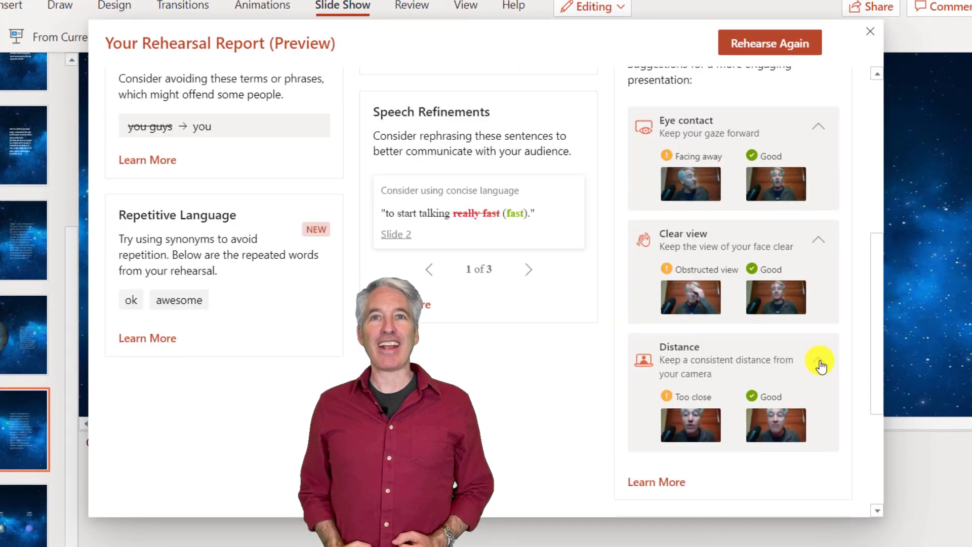
scroll(564, 336, "up", 1)
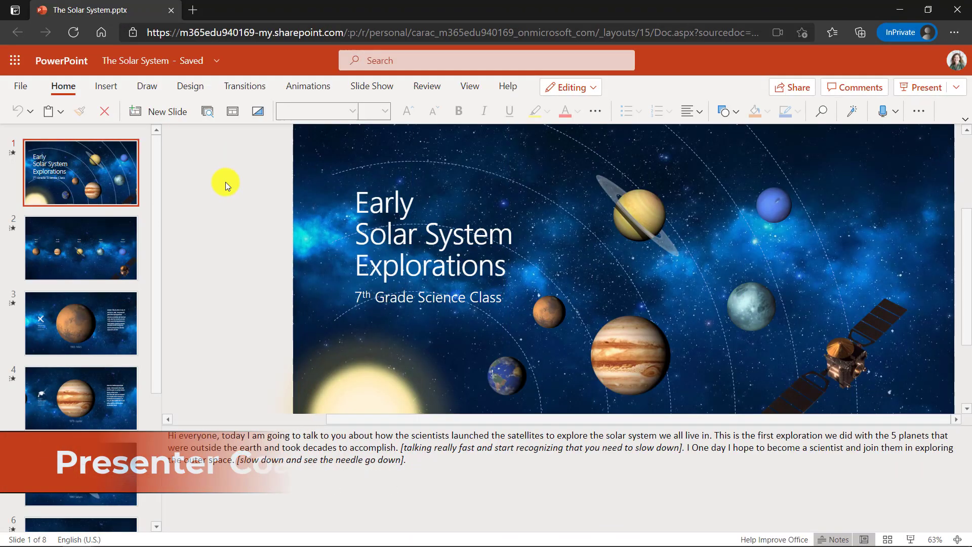
Step: In the Slide Show tab's Rehearse with Coach options, check Show body language feedback
left_click(377, 92)
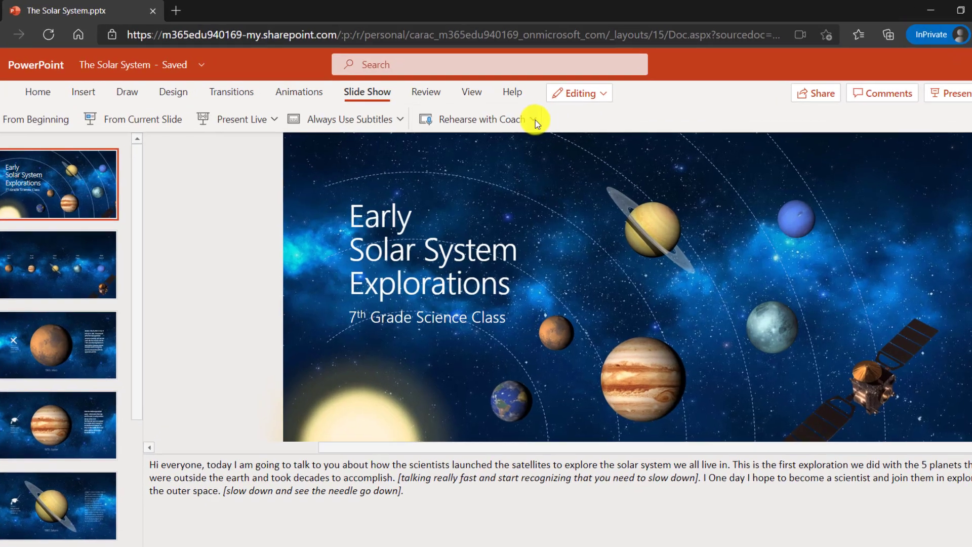
left_click(528, 112)
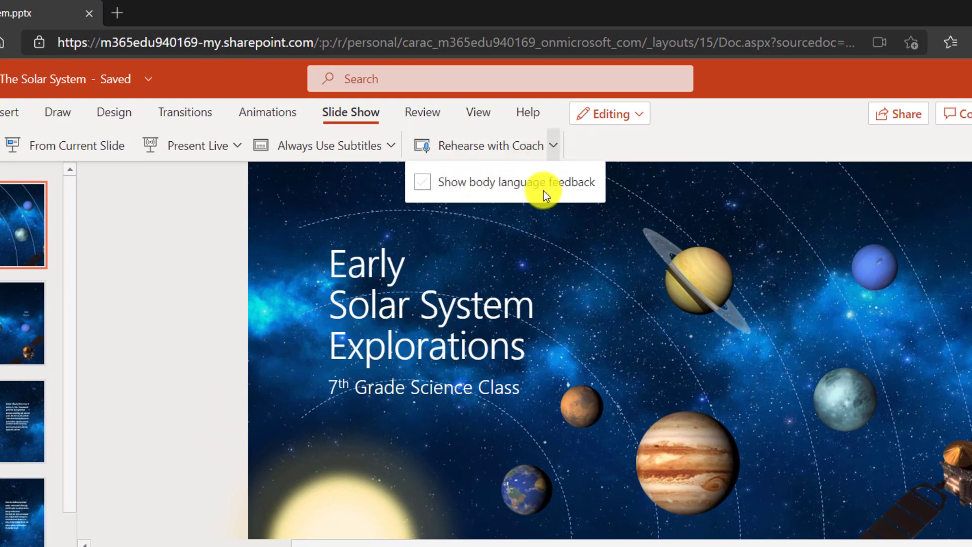
left_click(422, 182)
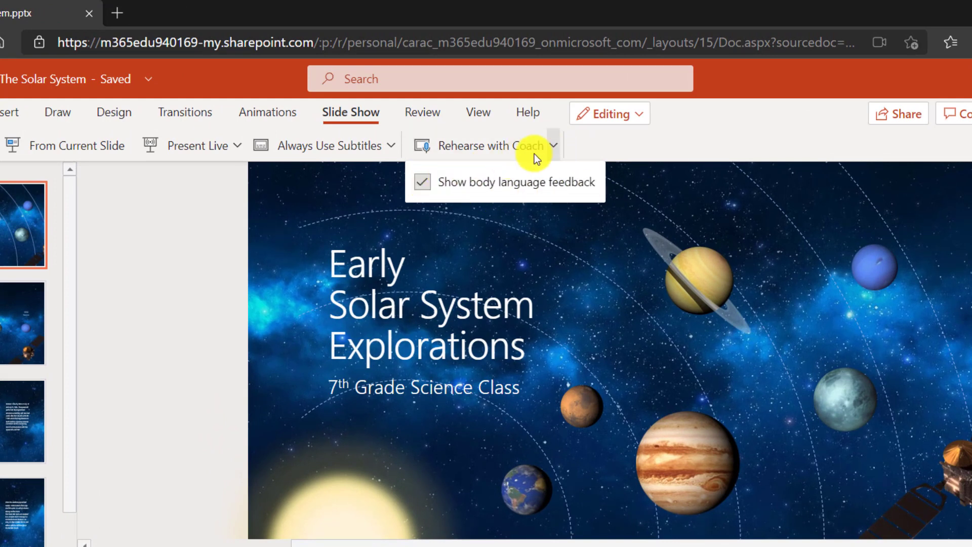
left_click(692, 143)
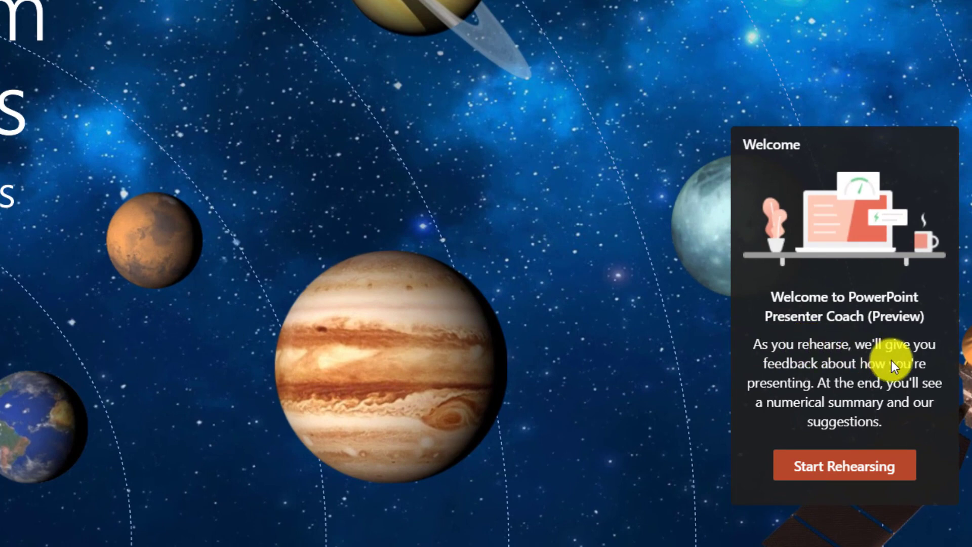
Step: Begin the rehearsal from the Presenter Coach welcome panel with Start Rehearsing
left_click(897, 468)
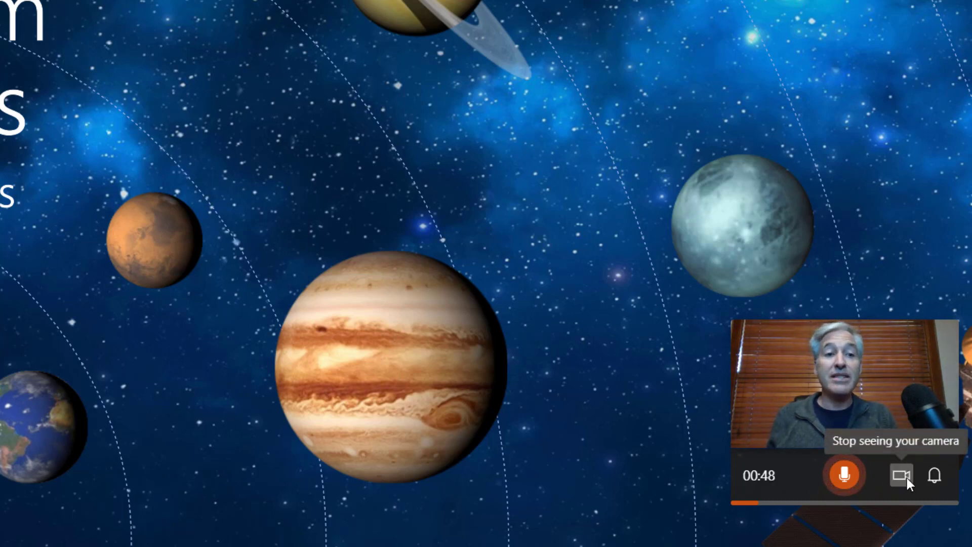
Step: Hide the camera preview, then switch real-time feedback off and back on
left_click(904, 477)
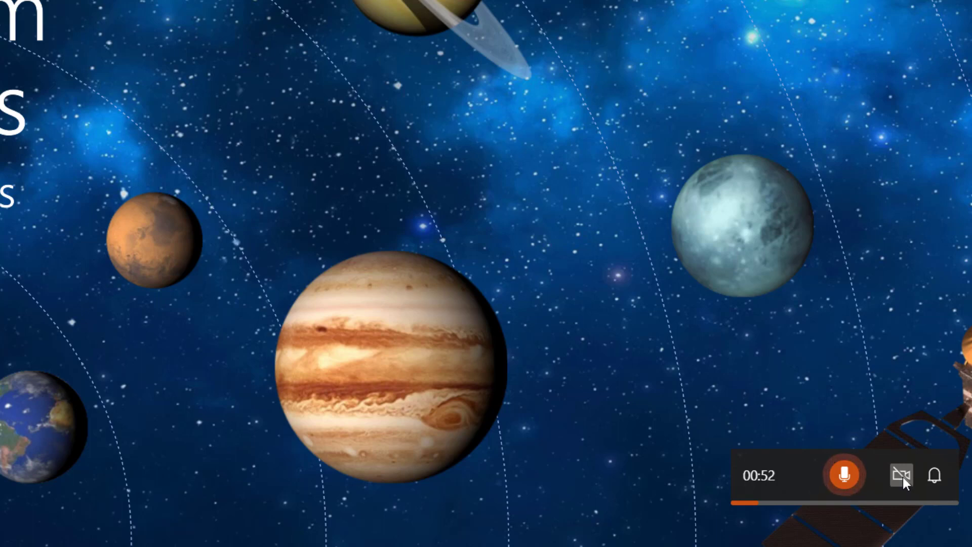
left_click(936, 475)
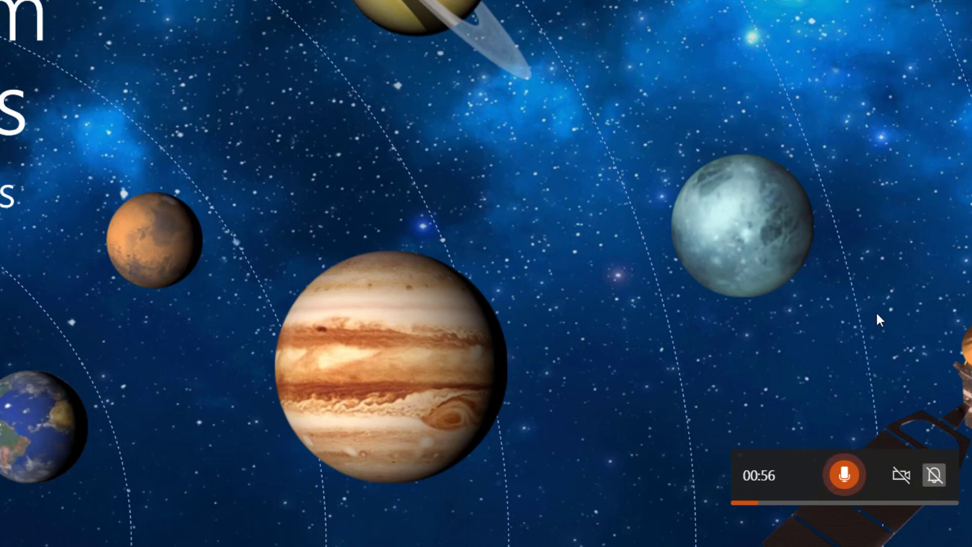
left_click(932, 478)
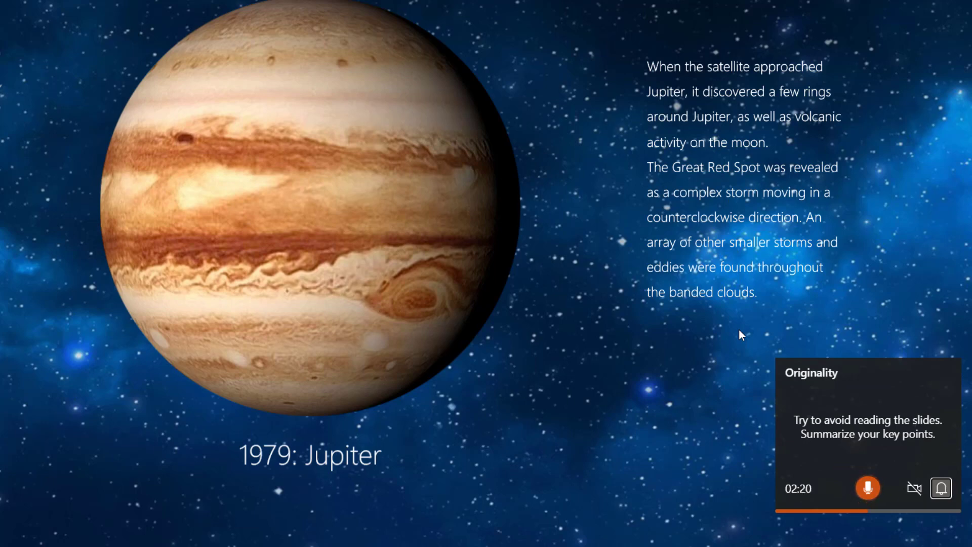
Step: Advance the rehearsal past the 1980: Saturn slide to the 1986: Uranus slide
left_click(738, 329)
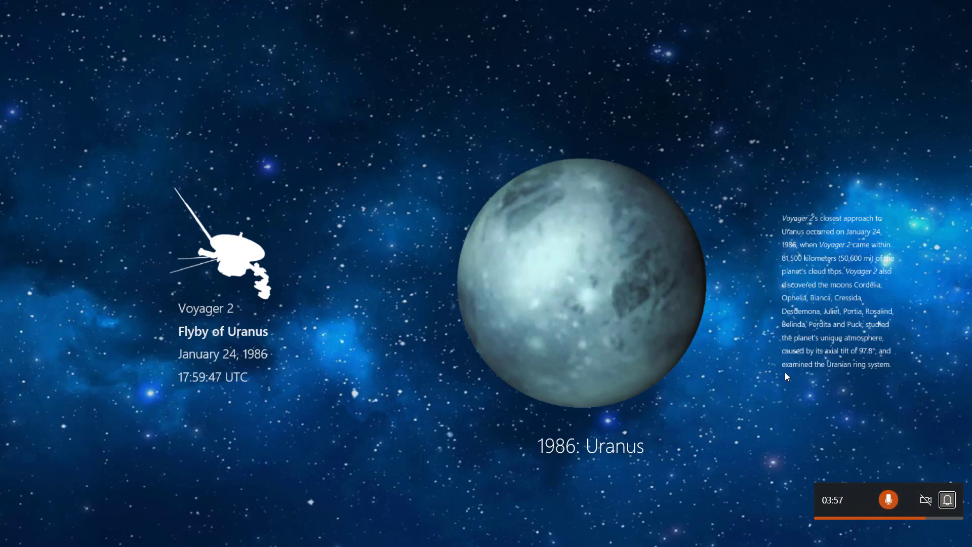
Step: Move the rehearsal on to the 1989: Neptune slide
left_click(786, 372)
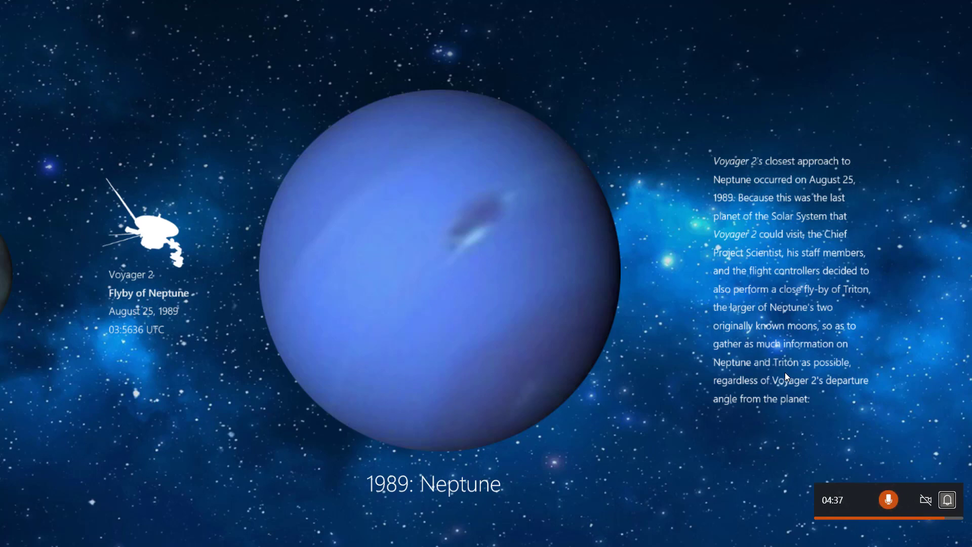
Step: End the rehearsal with Esc, then expand Eye contact, Clear view and Distance in the 4:39 report
key("Escape")
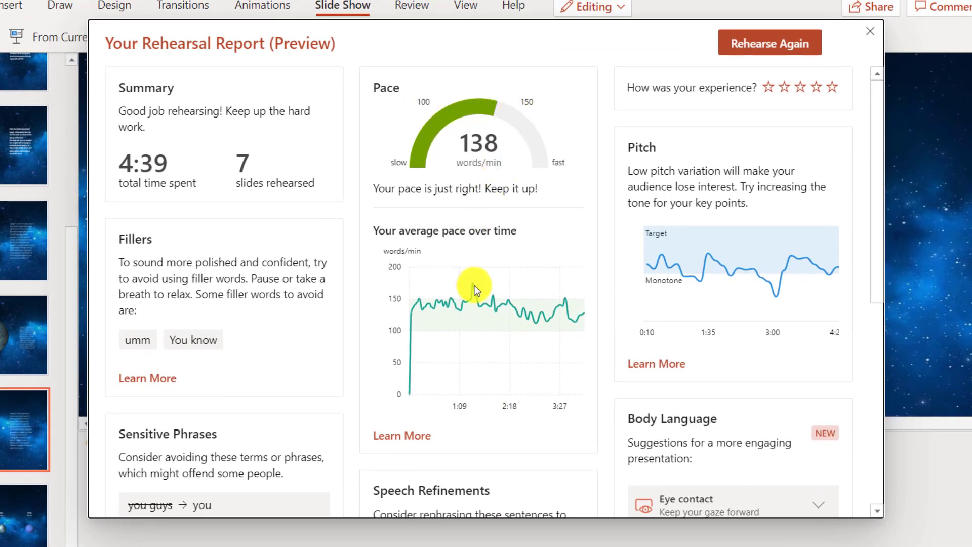
mouse_move(474, 288)
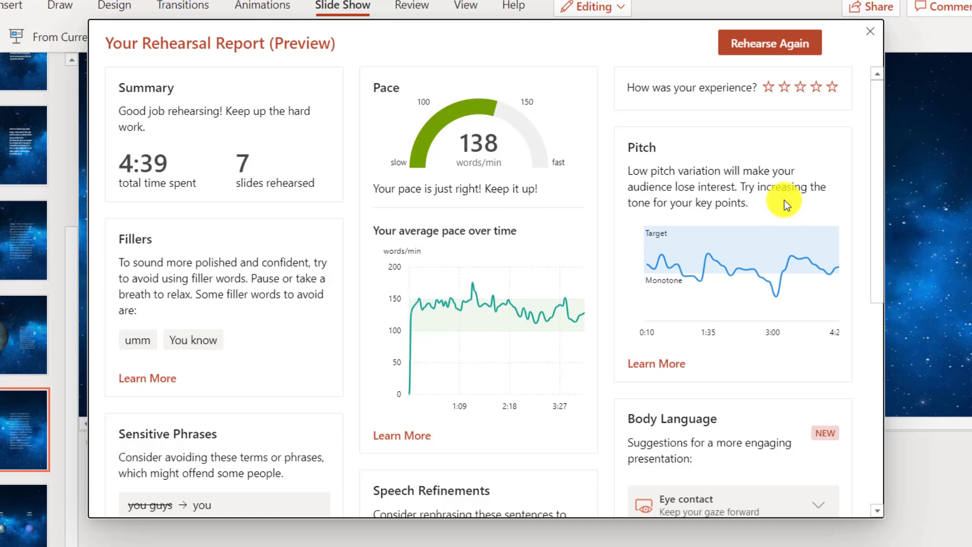
scroll(743, 191, "down", 4)
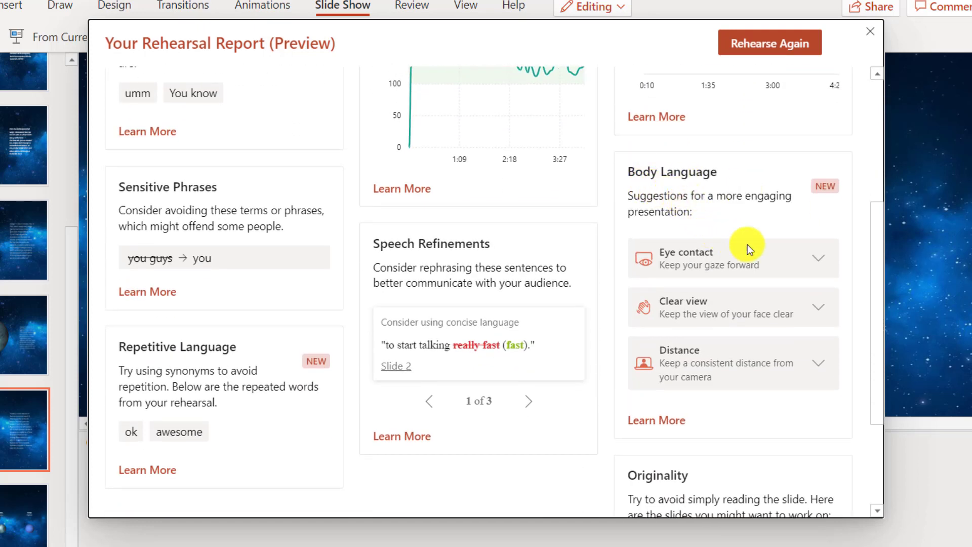
left_click(816, 263)
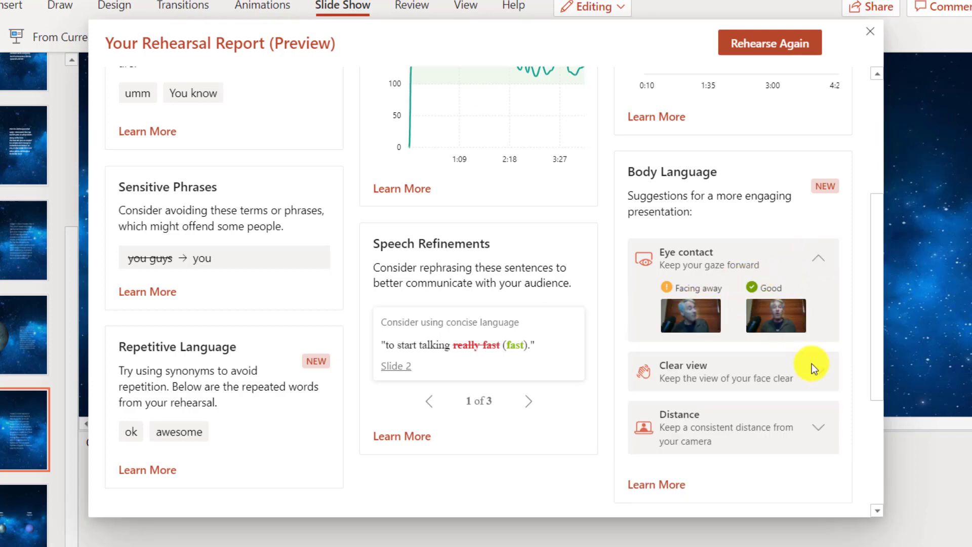
scroll(819, 281, "down", 1)
left_click(818, 299)
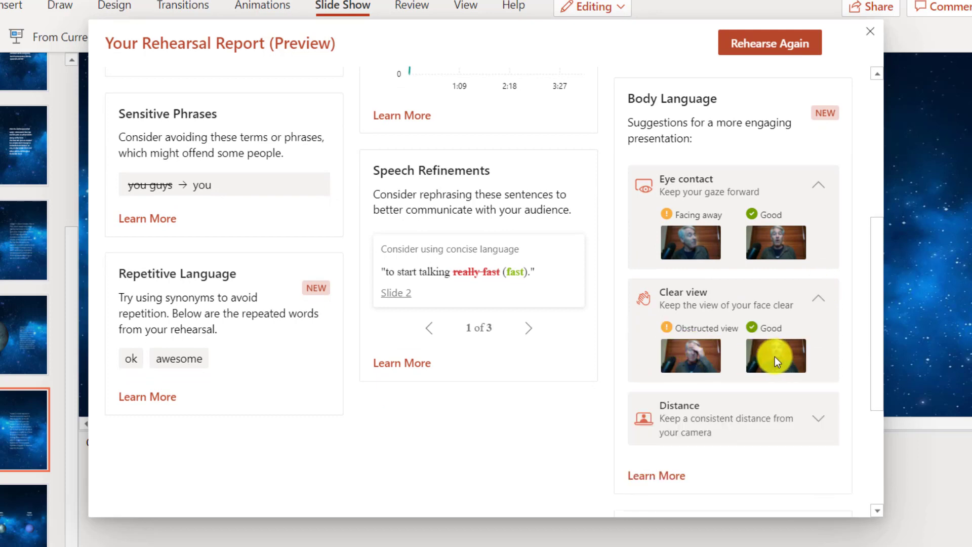
scroll(760, 338, "down", 1)
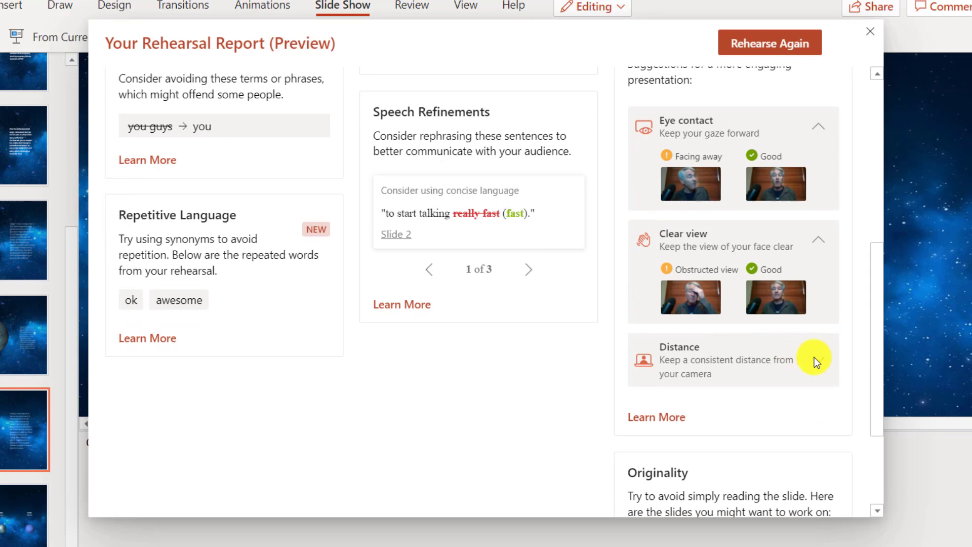
left_click(820, 362)
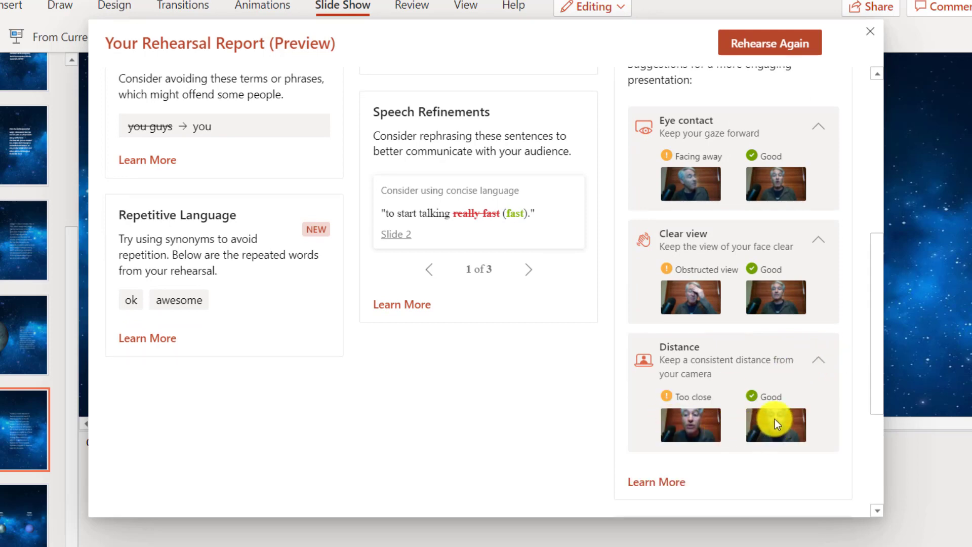
scroll(564, 336, "up", 7)
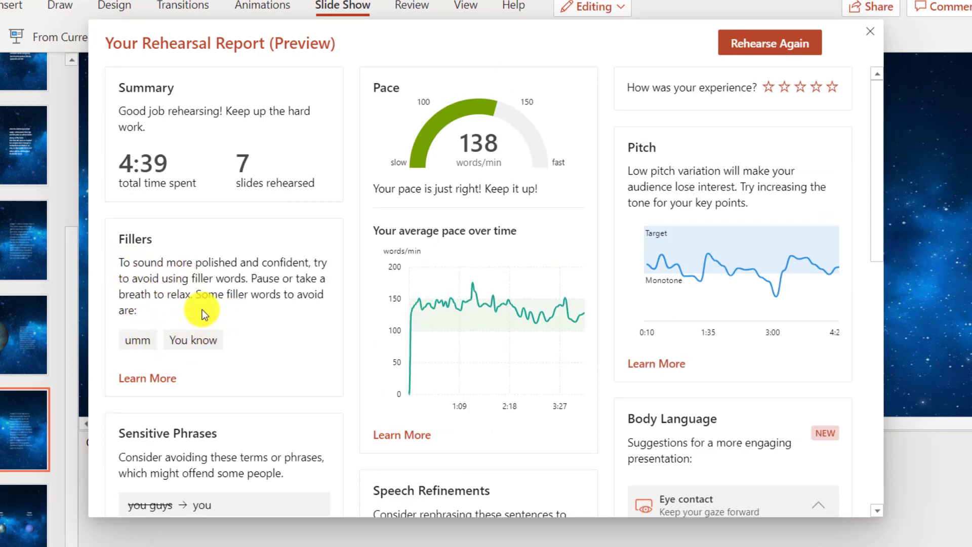
scroll(202, 309, "down", 5)
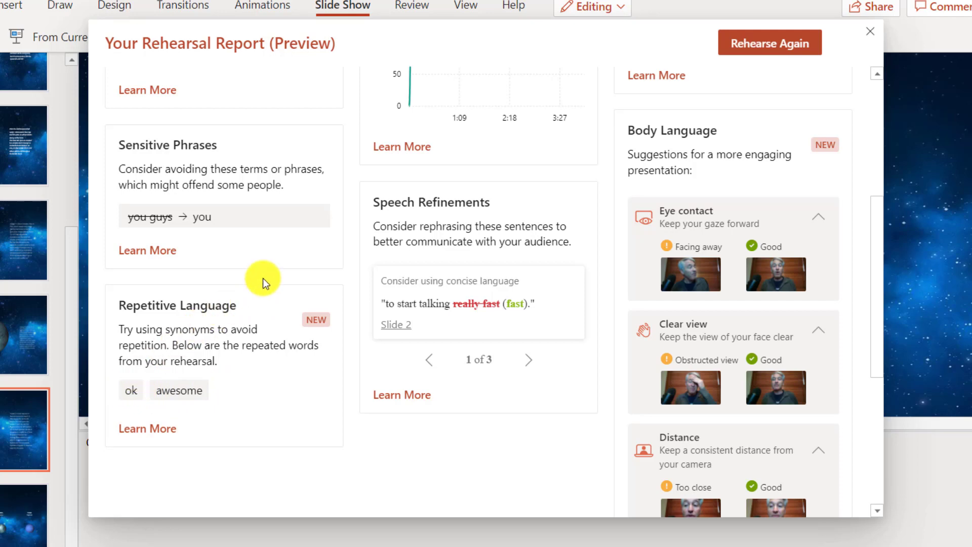
scroll(269, 255, "up", 1)
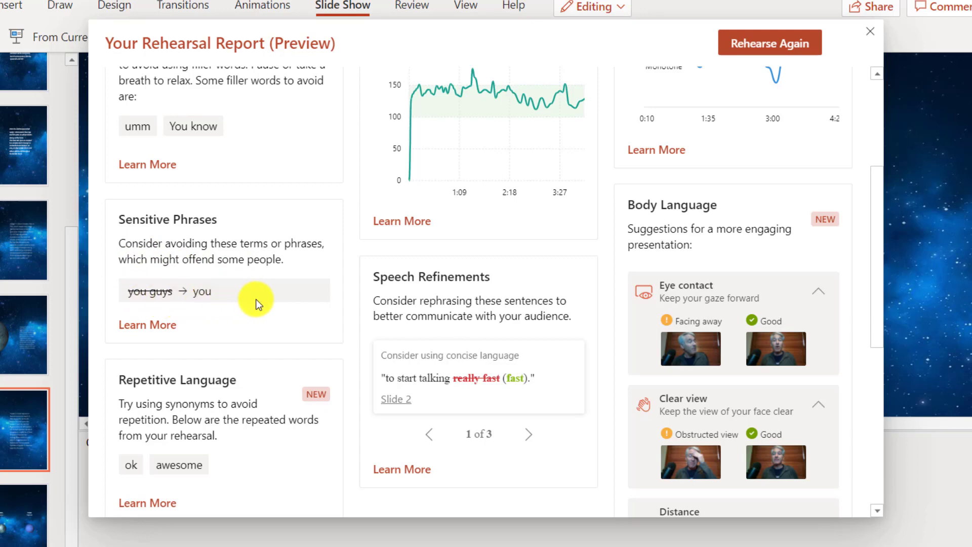
scroll(256, 300, "up", 3)
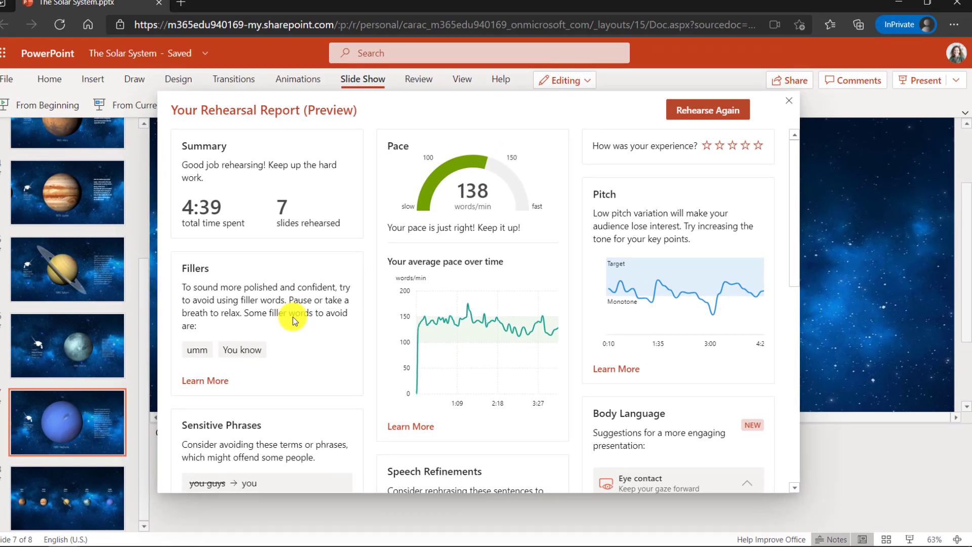
Step: Snip a screenshot of the Rehearsal Report dialog area with Win+Shift+S
key("super+shift+s")
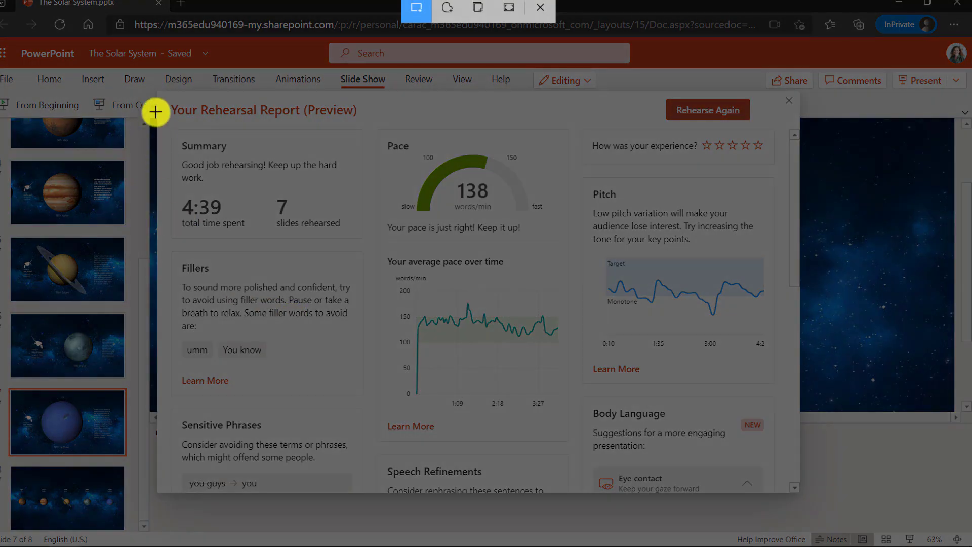
left_click_drag(157, 93, 799, 491)
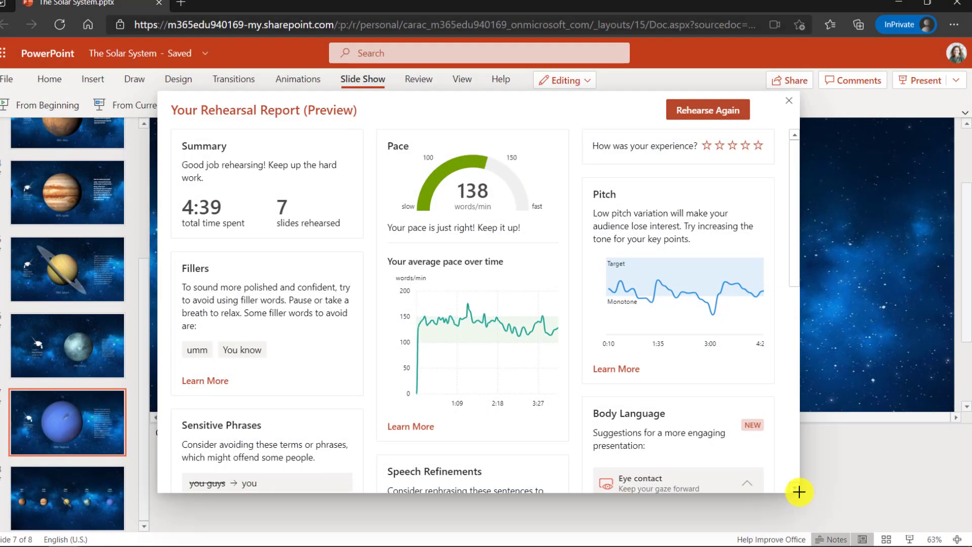